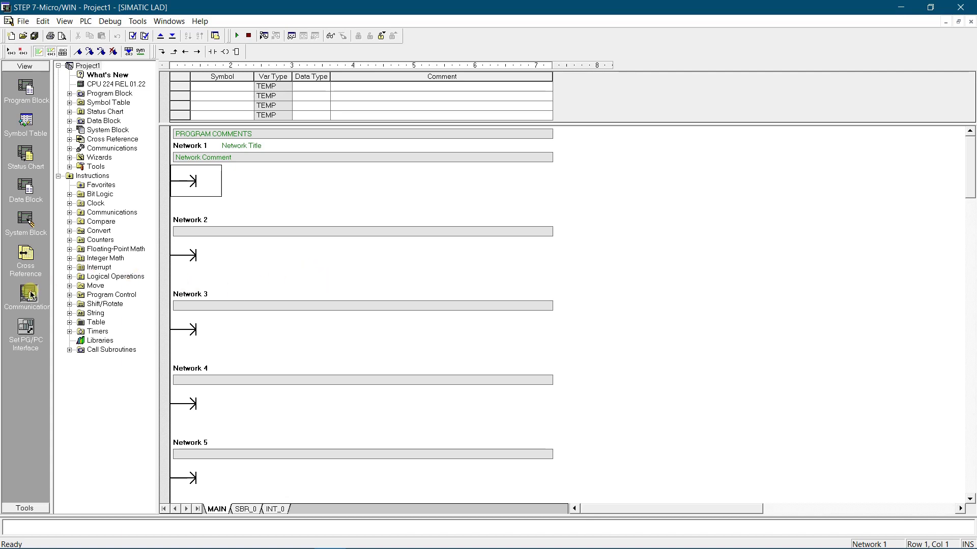
- Search for the PLC twice from Communications, hit the port-in-use error, and close the dialog
left_click(28, 294)
double_click(560, 196)
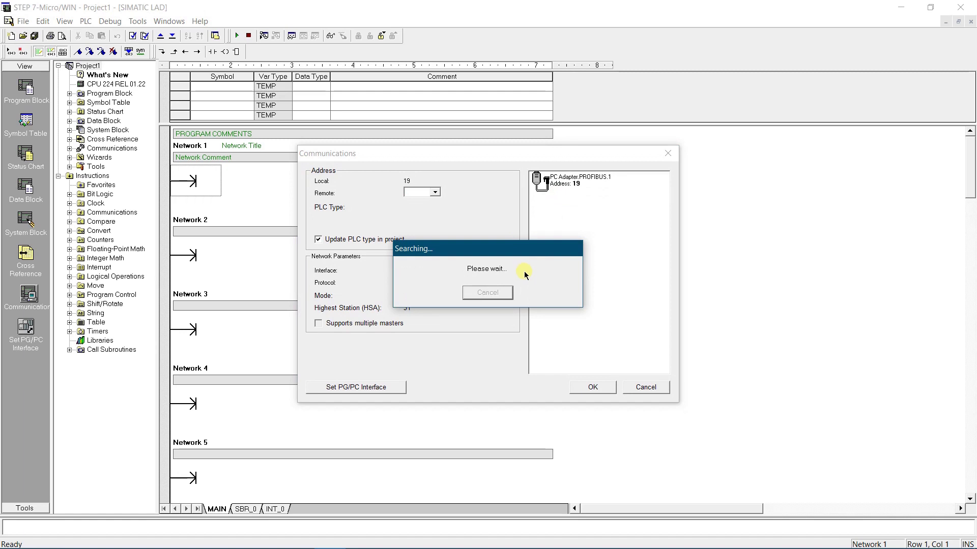
double_click(565, 198)
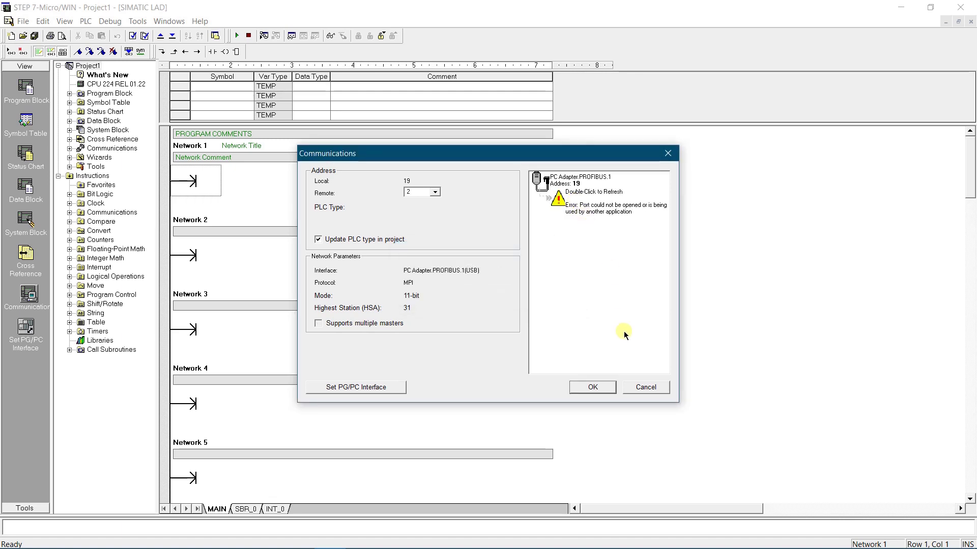
left_click(646, 389)
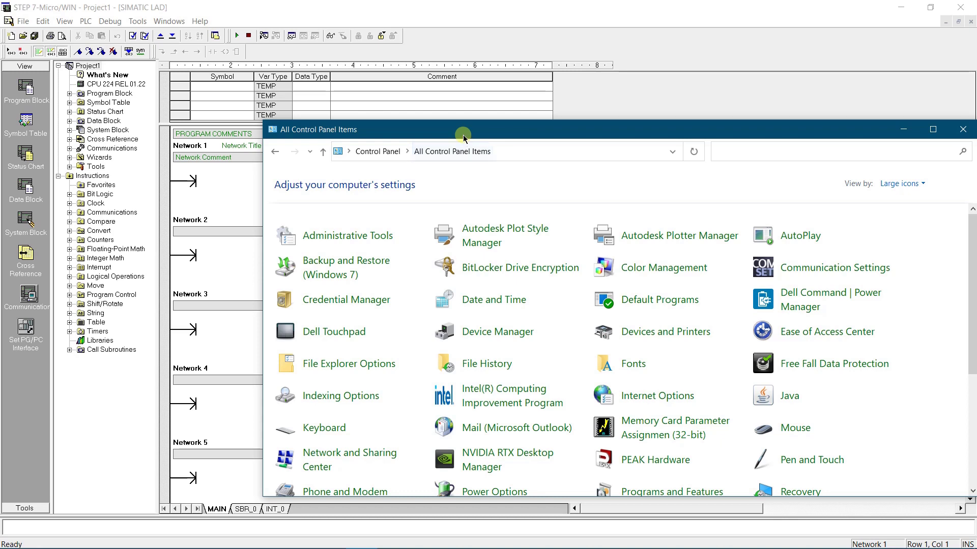
- Open Set PG/PC Interface from the All Control Panel Items list
left_click_drag(463, 140, 362, 75)
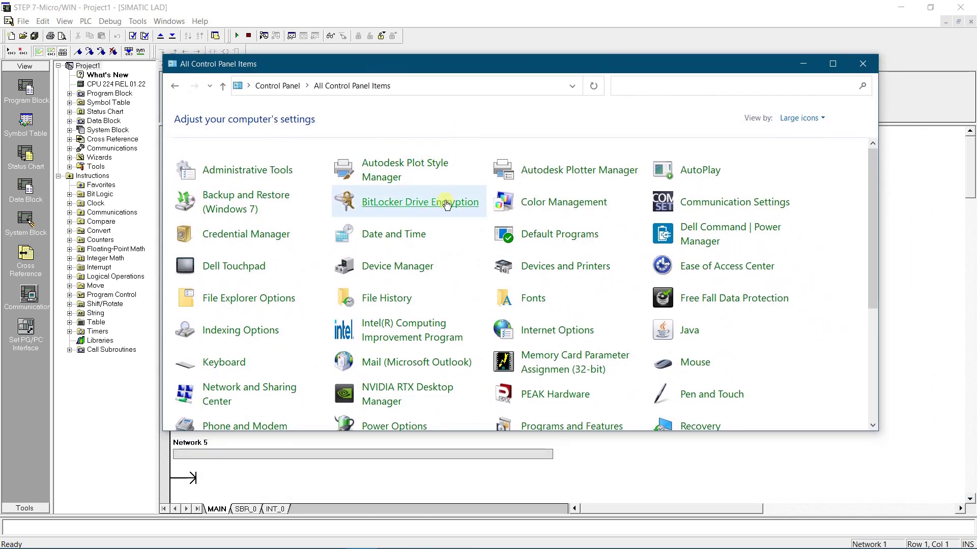
scroll(427, 213, "down", 3)
scroll(457, 204, "down", 3)
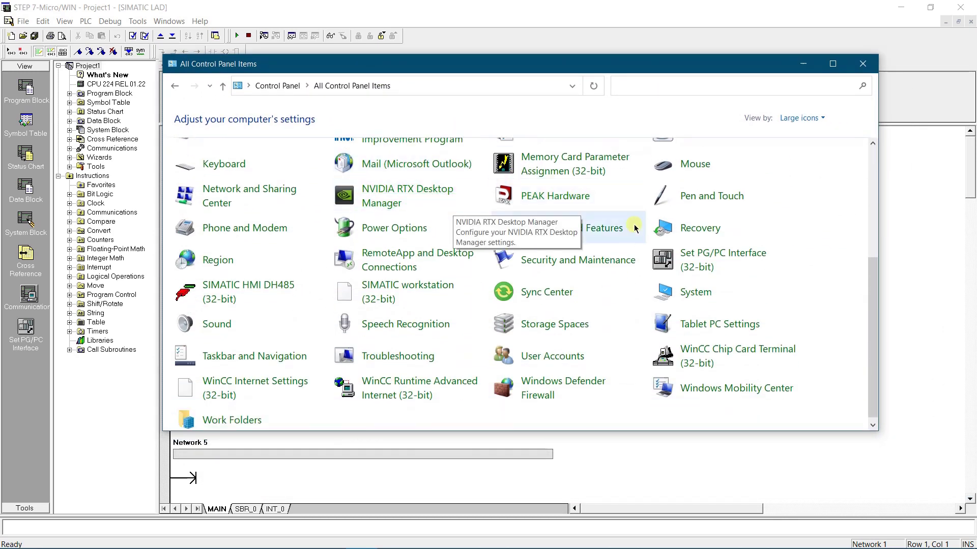
left_click(698, 260)
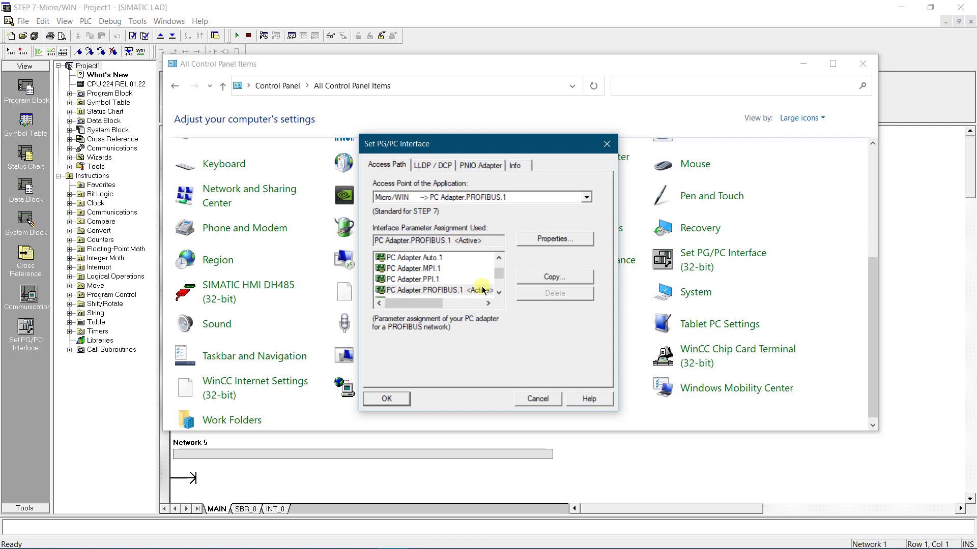
- Assign <None> to the S7ONLINE (STEP 7) access point and confirm the change warning
scroll(452, 289, "down", 1)
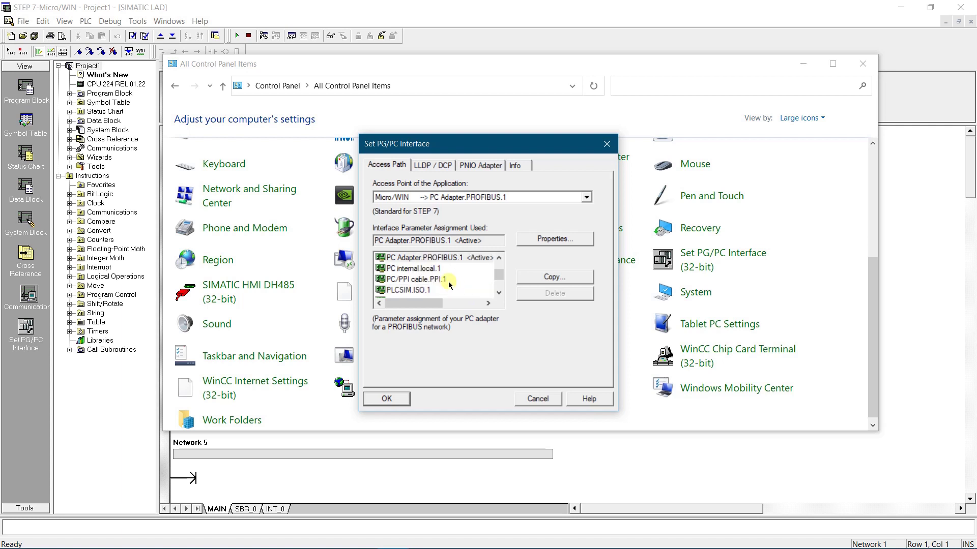
scroll(427, 284, "up", 1)
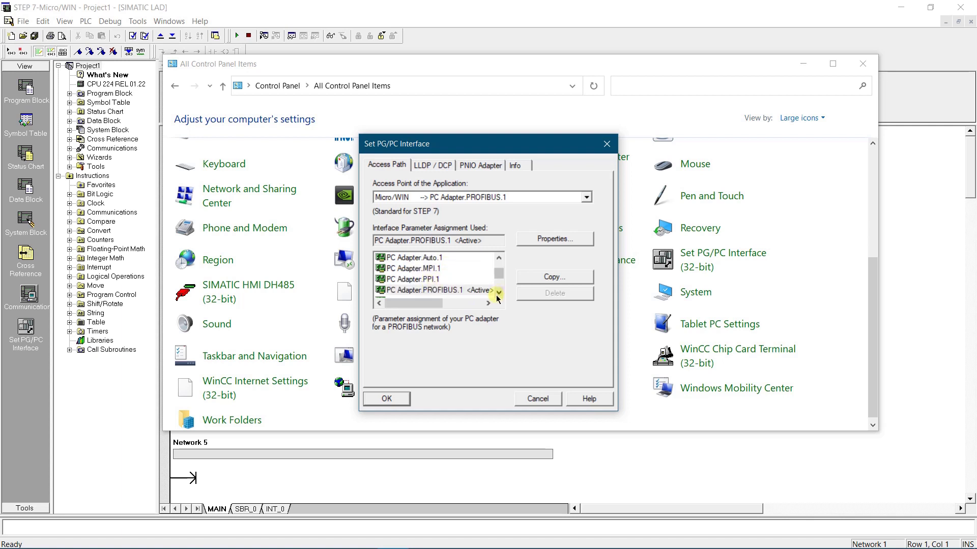
left_click(477, 196)
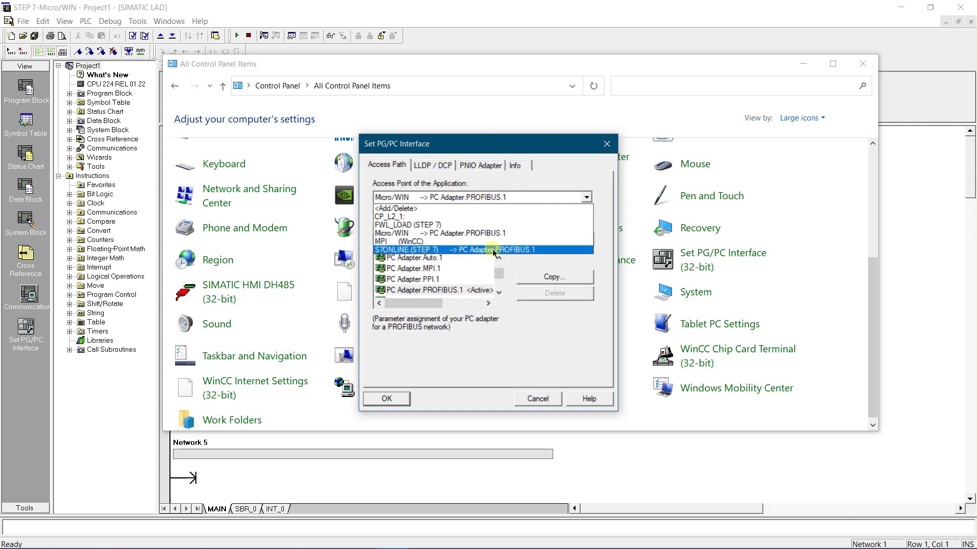
left_click(492, 249)
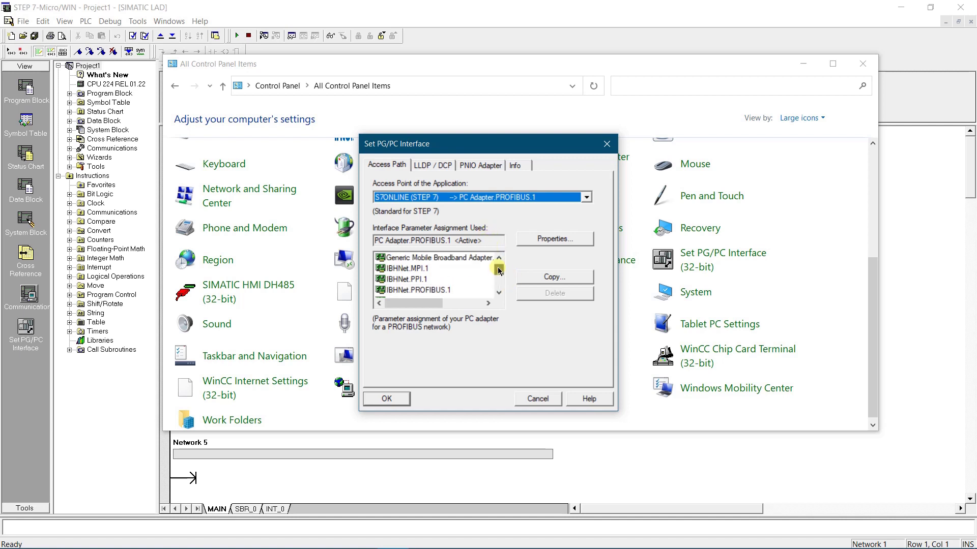
left_click_drag(498, 275, 499, 257)
left_click(390, 258)
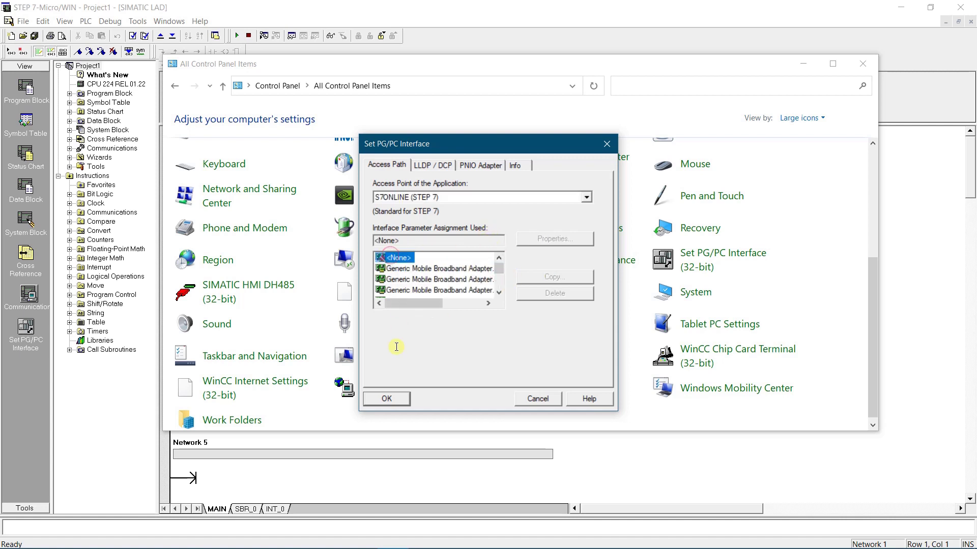
left_click(395, 399)
left_click(454, 330)
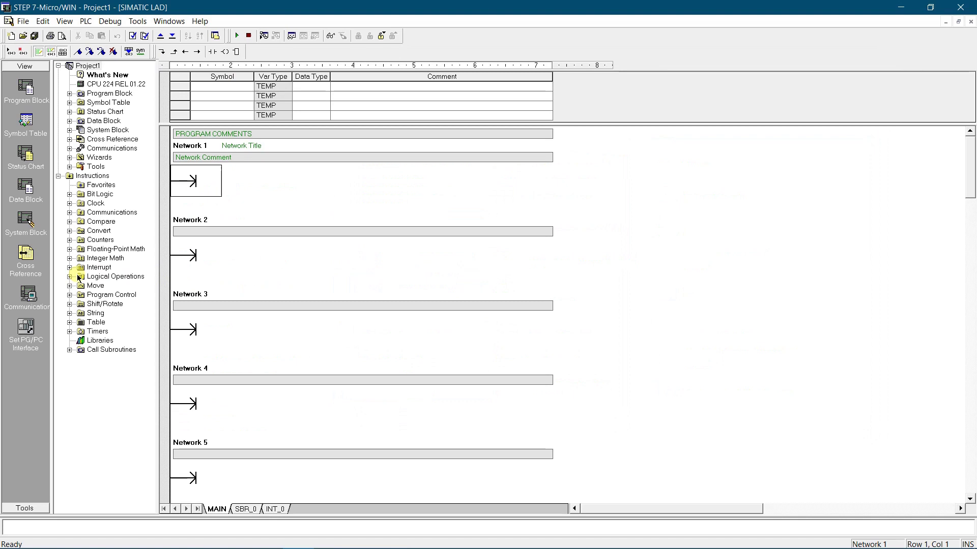
- Refresh the PLC search, which now finds the CPU 224 at address 2 via USB PC Adapter
left_click(27, 295)
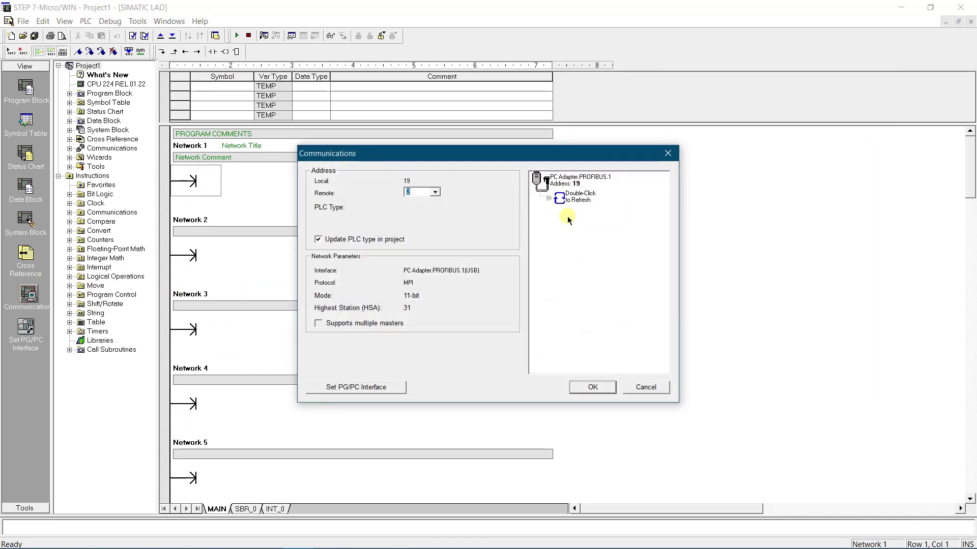
double_click(566, 200)
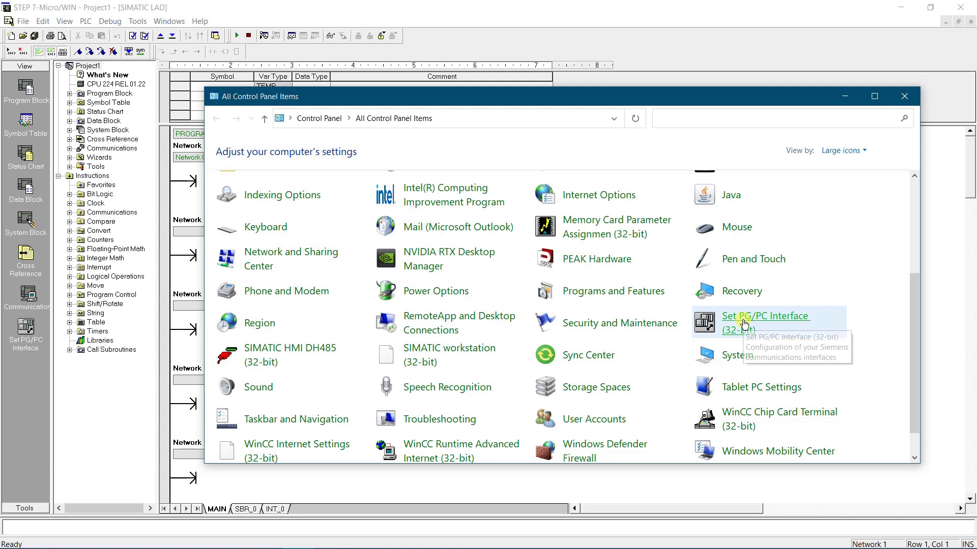
- Mark Micro/WIN's PC Adapter.PROFIBUS.1 as the only bus master and apply the settings
left_click(744, 324)
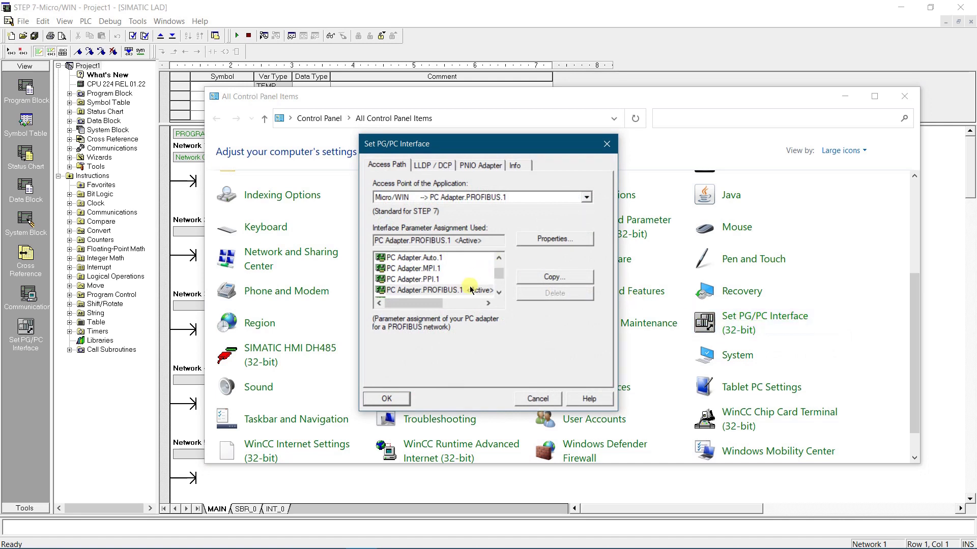
left_click(455, 198)
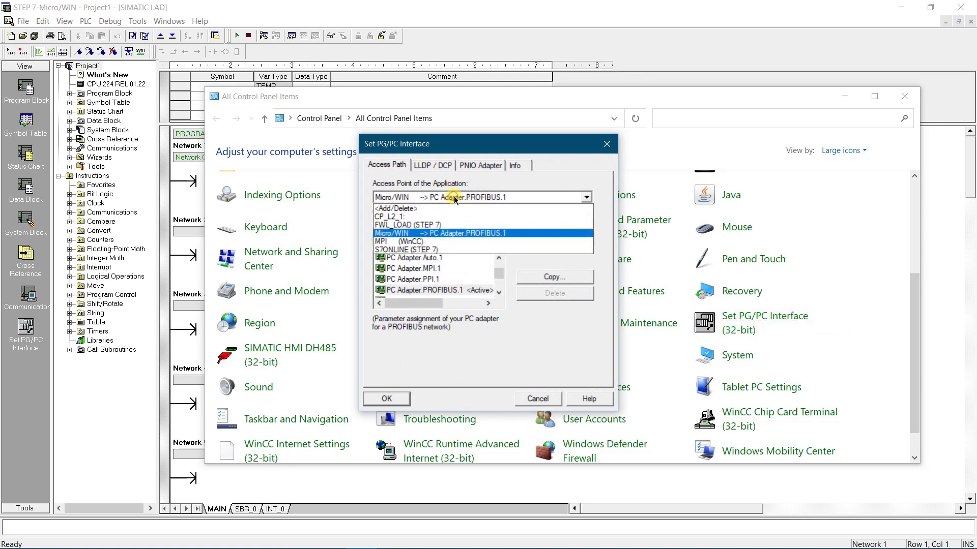
left_click(447, 233)
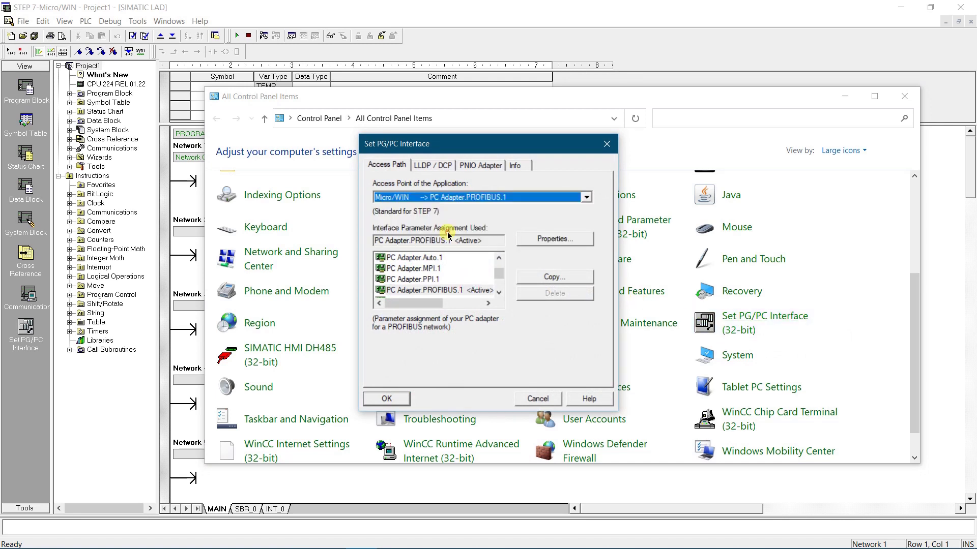
left_click(556, 240)
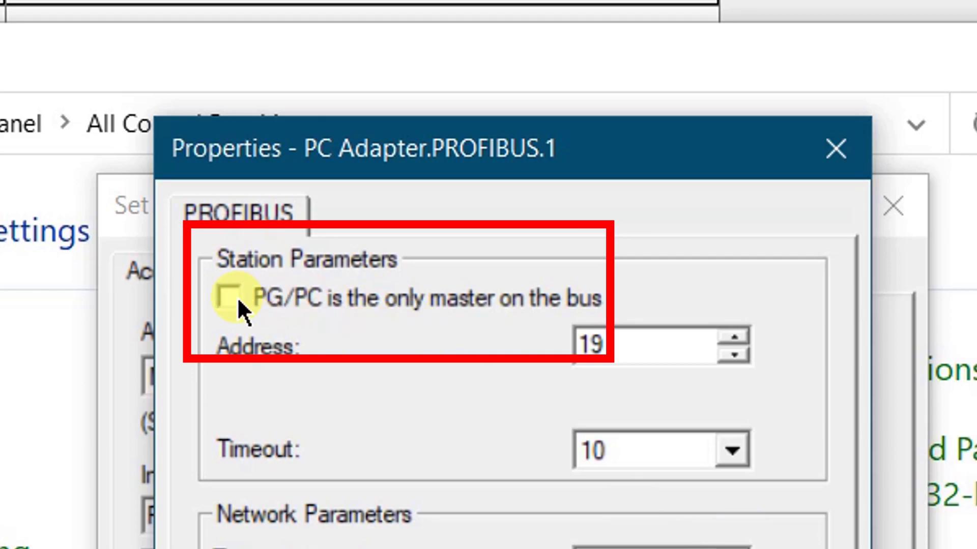
left_click(237, 297)
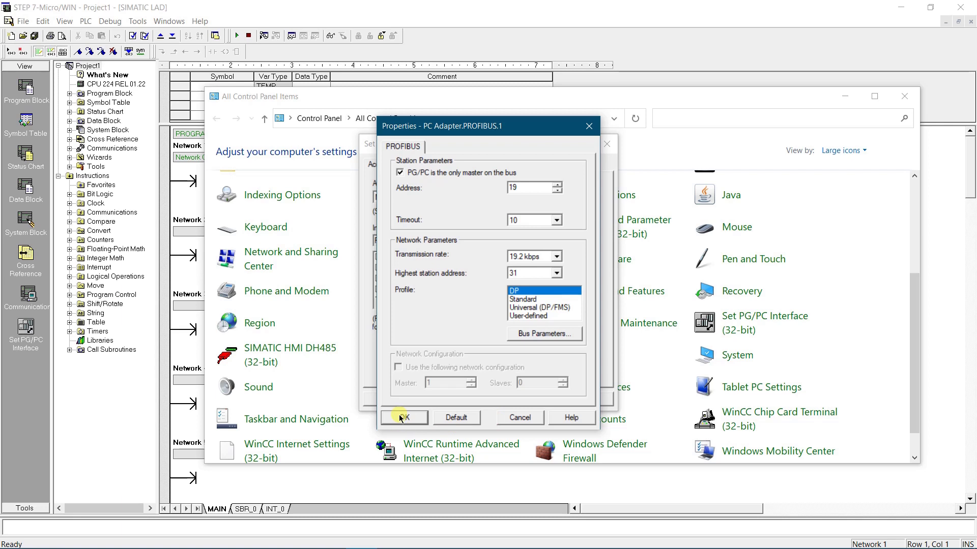
left_click(399, 413)
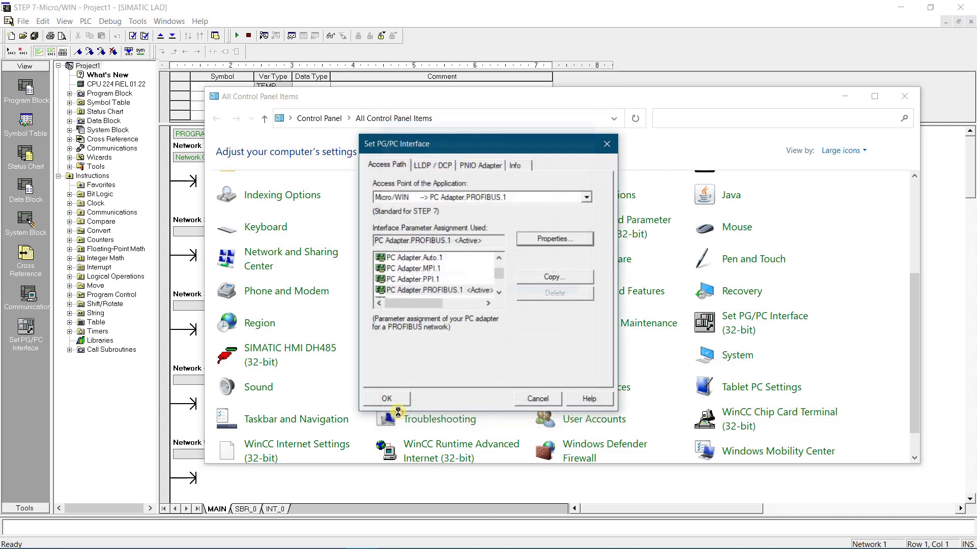
left_click(391, 400)
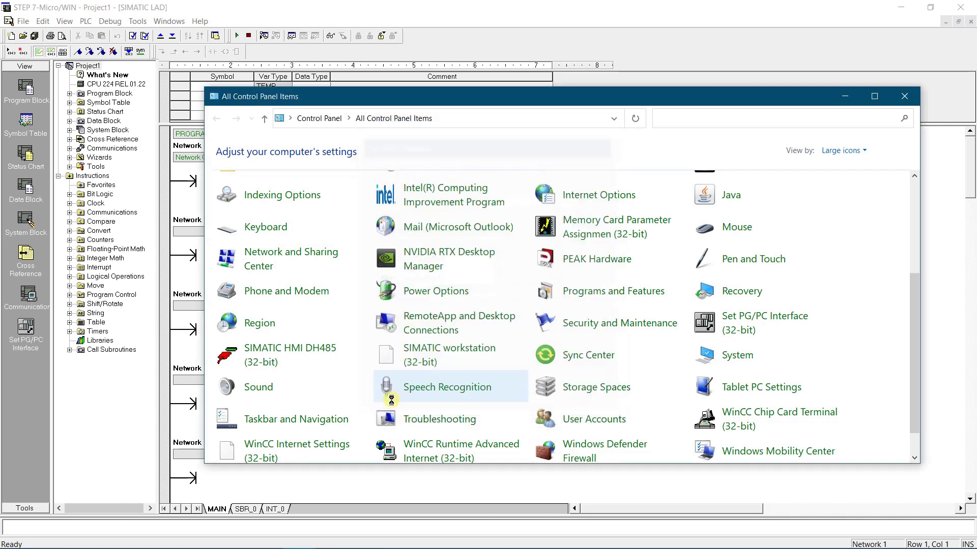
- Close Control Panel and refresh the PLC search, finding CPU 224 REL 01.22 at address 2
left_click(900, 96)
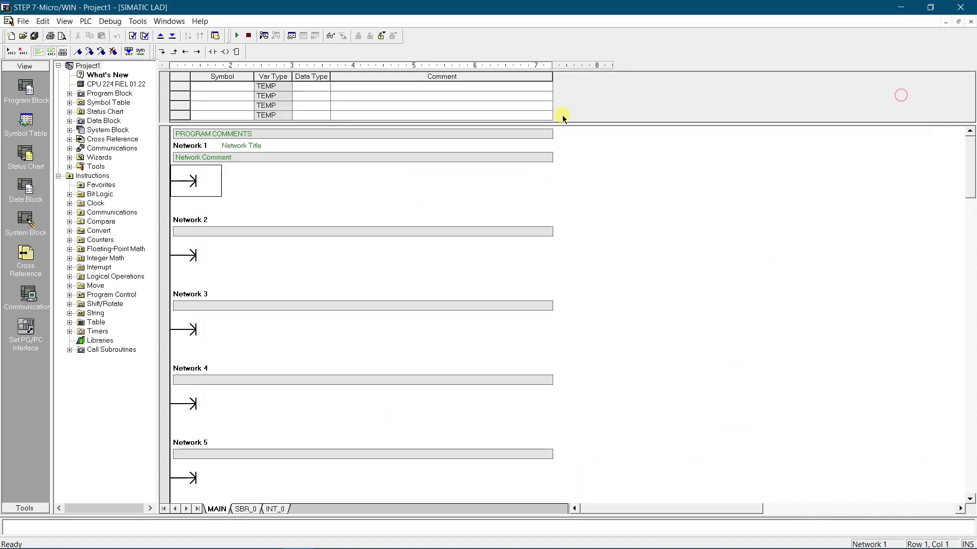
left_click(28, 297)
left_click(571, 200)
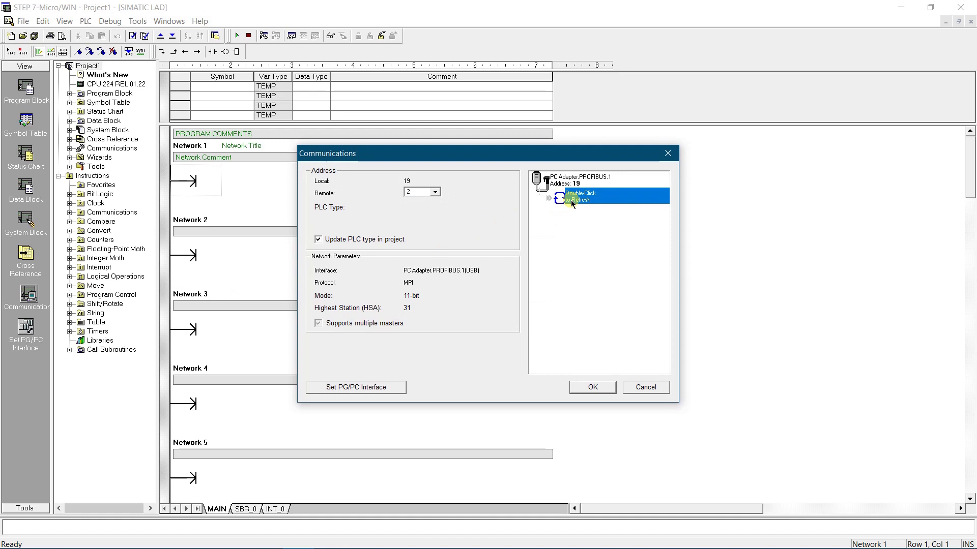
double_click(571, 199)
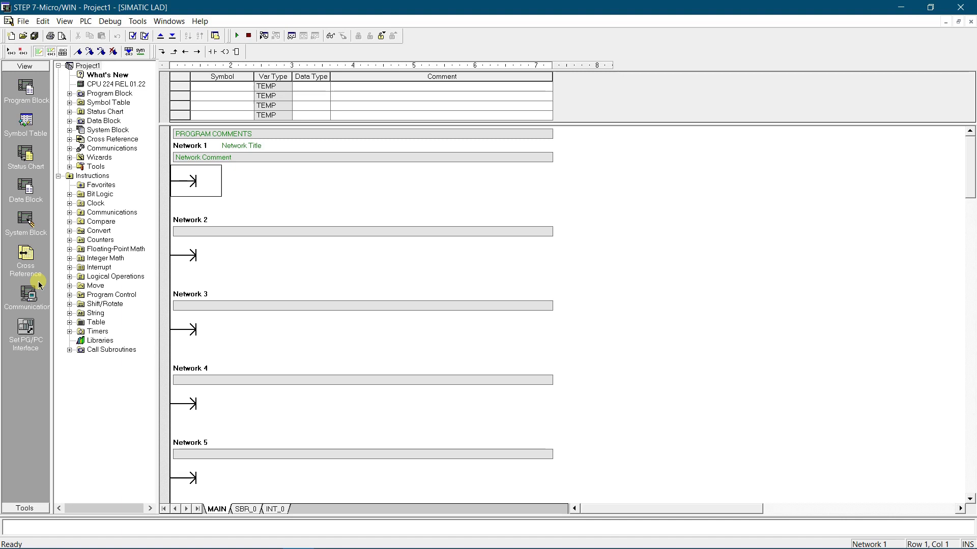
- Rescan for the PLC at 19.2 kbps in the Communications dialog
left_click(28, 298)
double_click(556, 207)
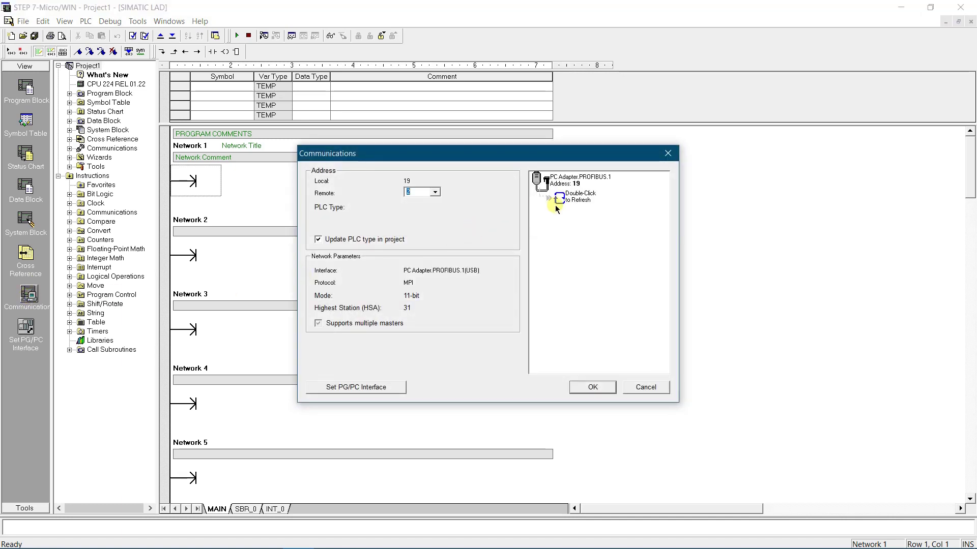
double_click(571, 200)
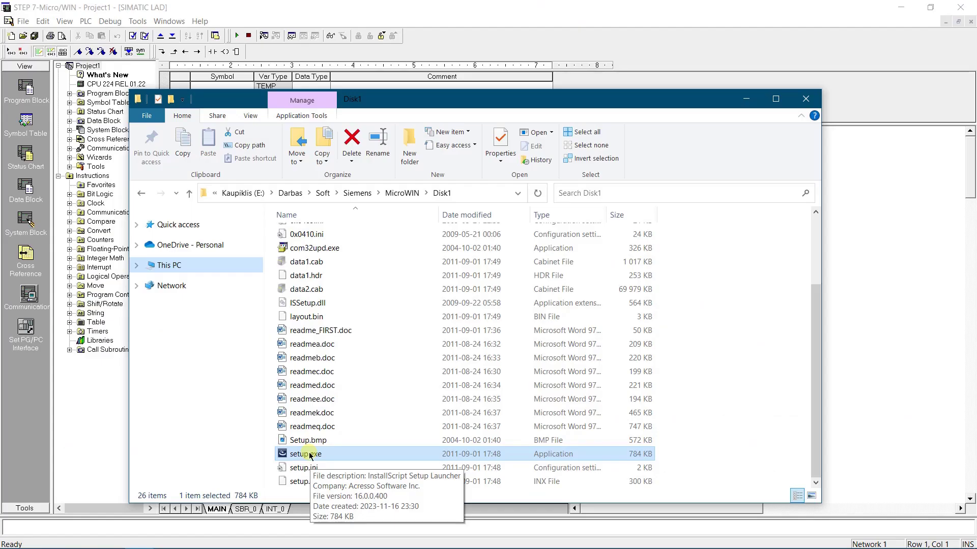
- Run setup.exe as administrator and accept the installer language
right_click(308, 453)
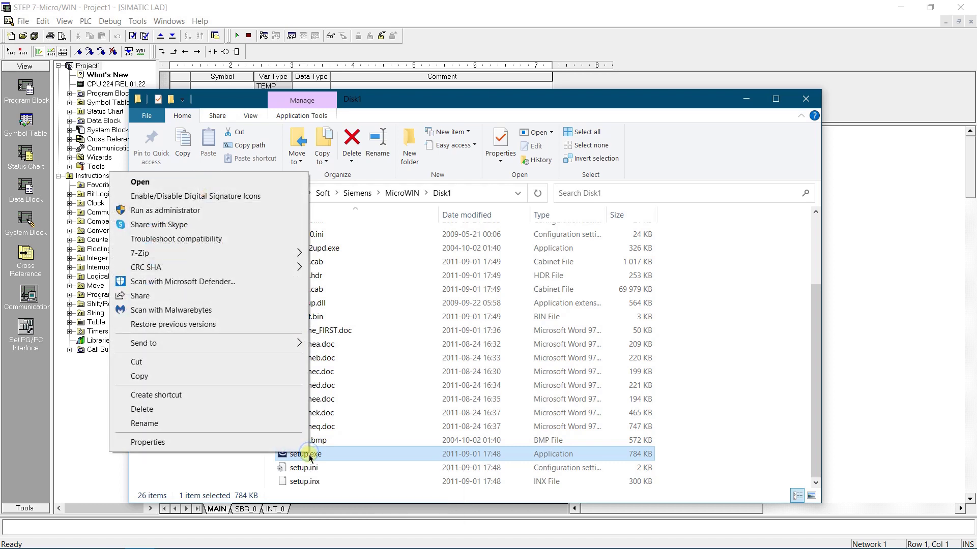
left_click(180, 212)
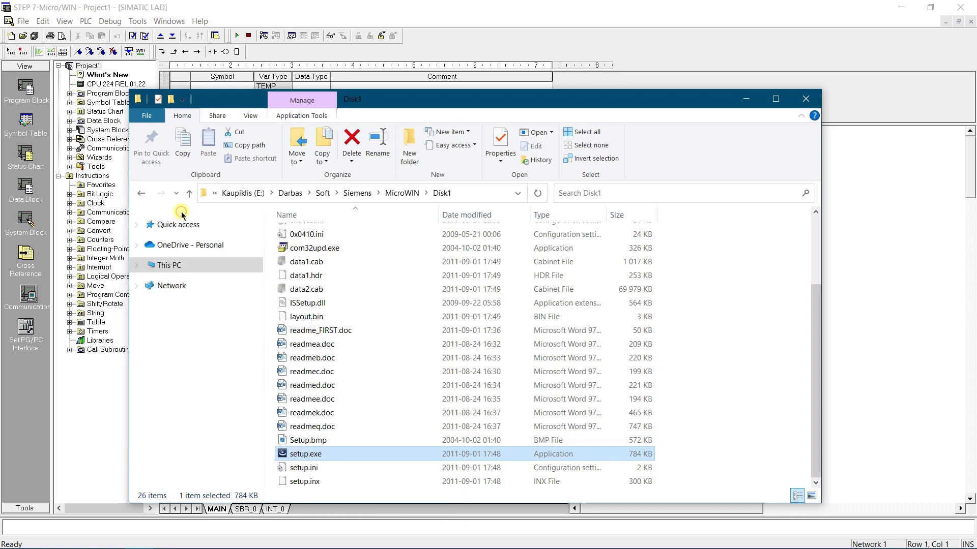
left_click(558, 380)
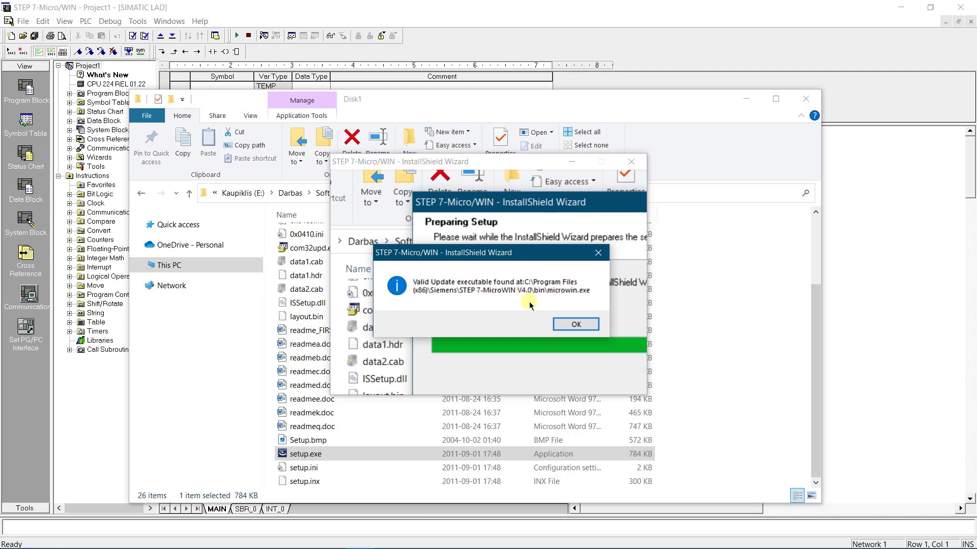
- Acknowledge the existing microwin.exe notice and continue past the Welcome page
left_click(575, 324)
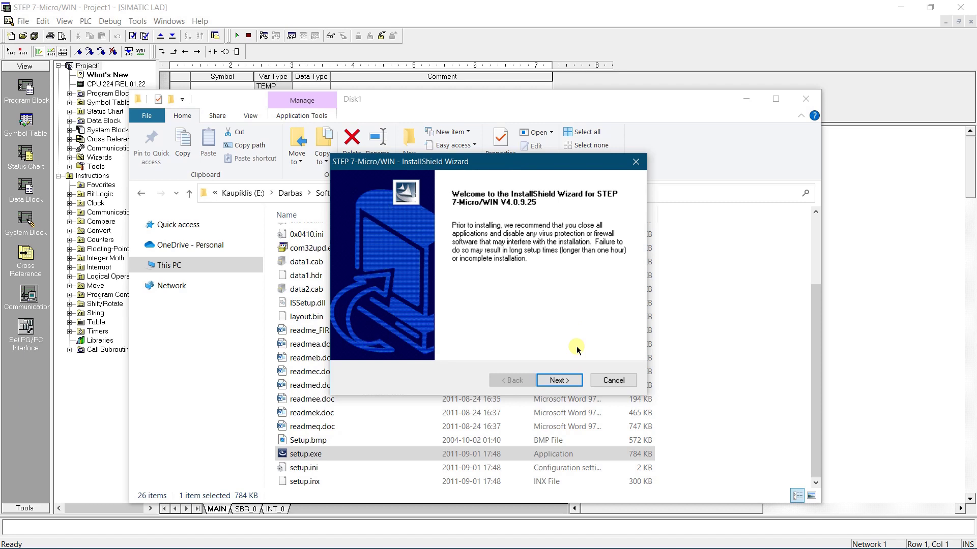
left_click(567, 382)
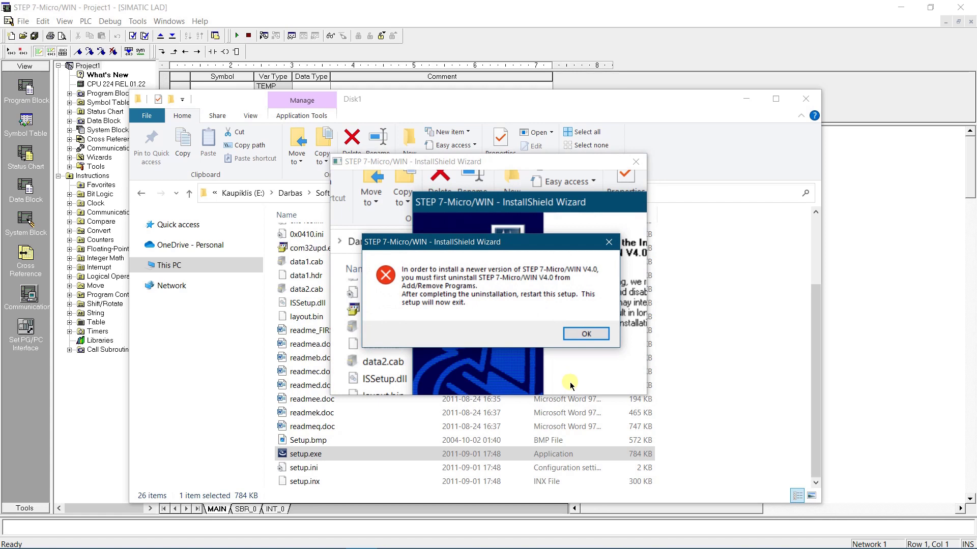